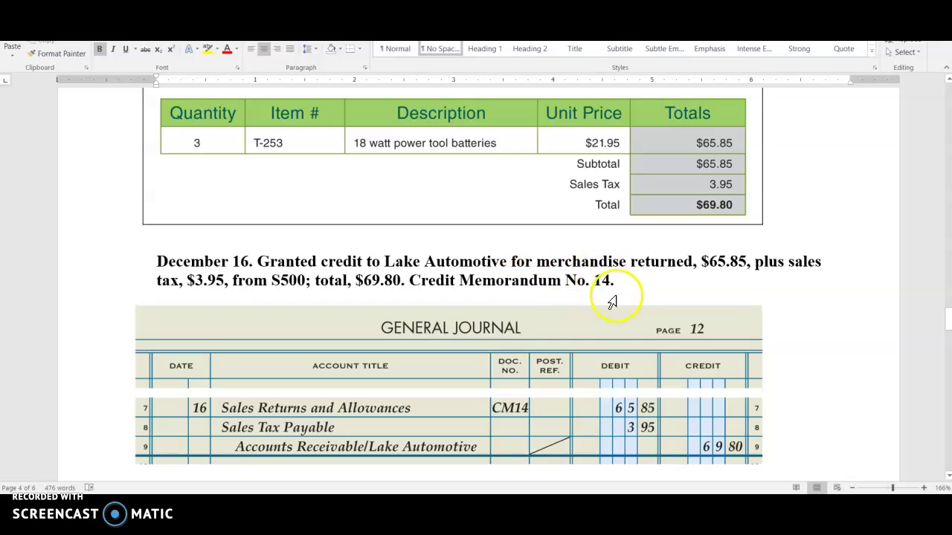
Review the document's example journal entries for the Lake Automotive sales return and the Skinner College and Wells Apartments subsidiary ledger correction.
scroll(441, 447, down, 1)
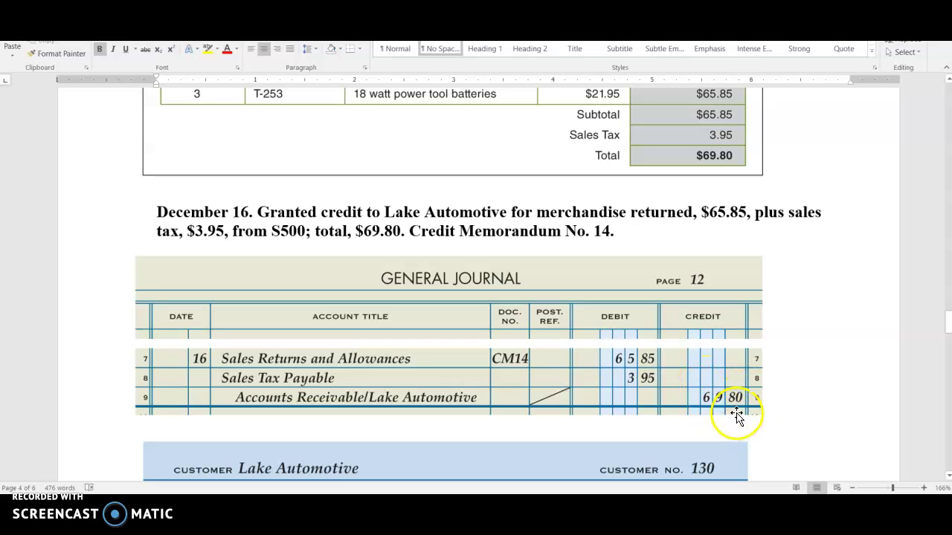
scroll(725, 411, down, 4)
scroll(725, 409, down, 10)
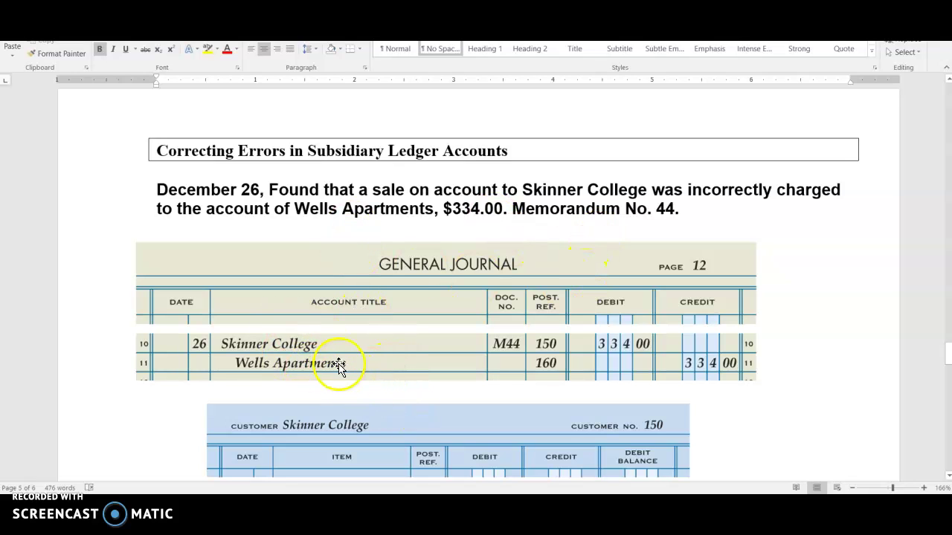
scroll(329, 341, down, 1)
scroll(329, 340, down, 3)
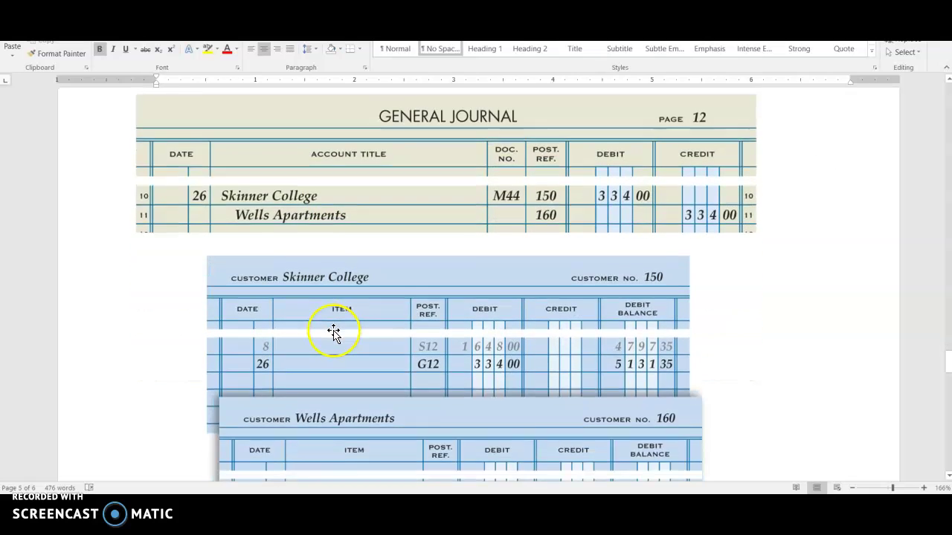
scroll(334, 331, down, 2)
scroll(342, 290, up, 3)
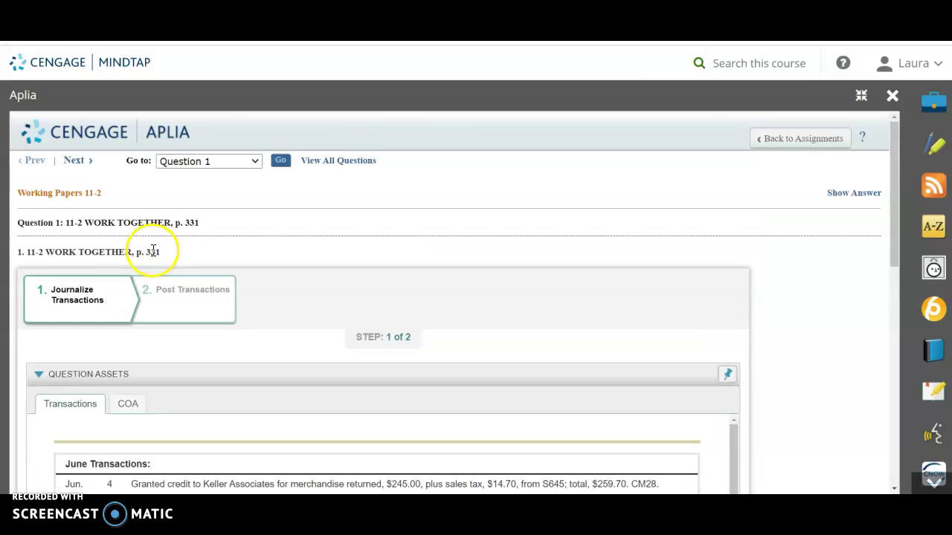
Review Question 1's chart of accounts, June transactions list, and the instructions and blank general journal below it.
click(158, 262)
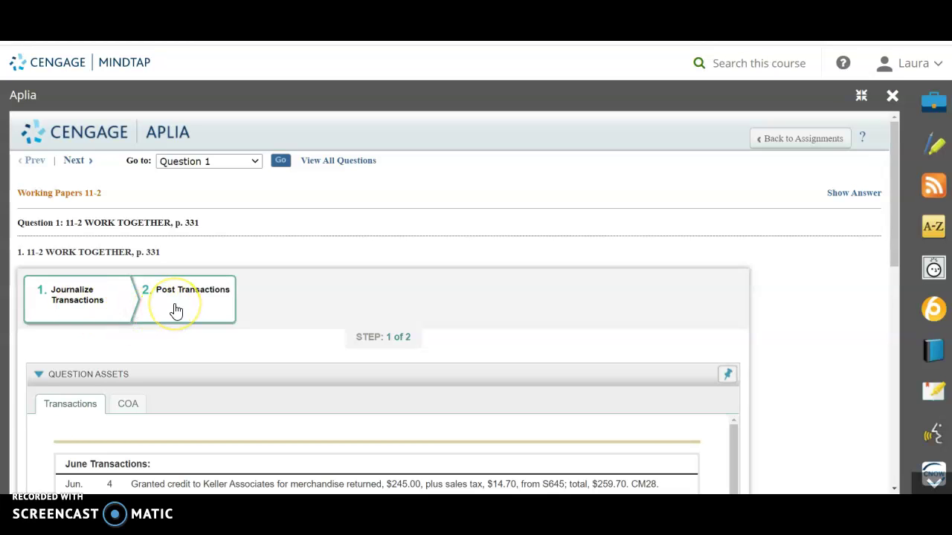
scroll(177, 310, down, 1)
scroll(66, 361, down, 1)
click(138, 342)
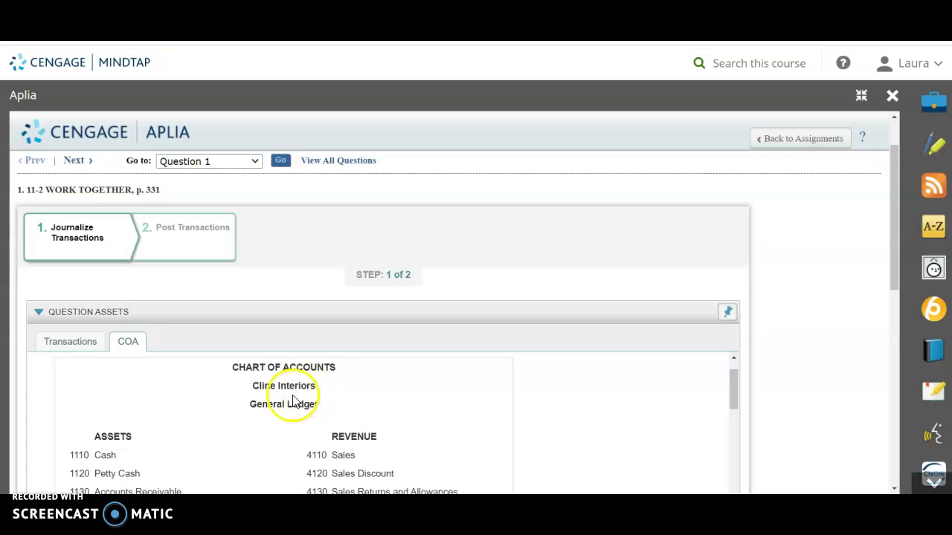
click(64, 343)
scroll(186, 357, down, 2)
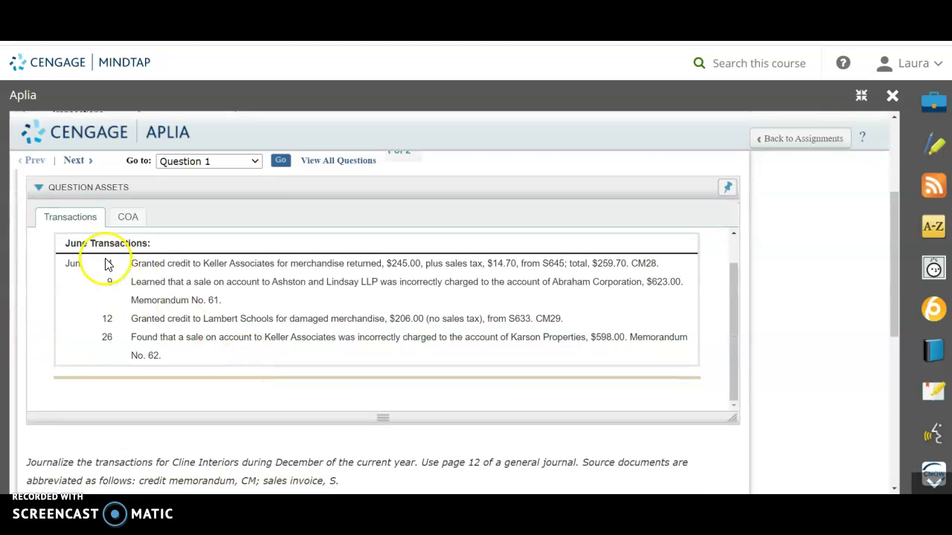
scroll(112, 339, up, 1)
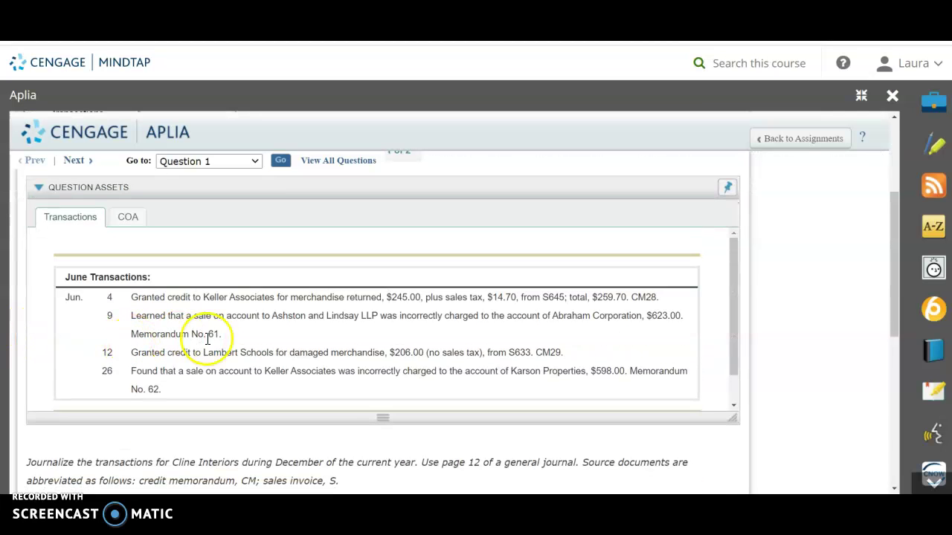
scroll(174, 355, down, 1)
scroll(365, 393, down, 2)
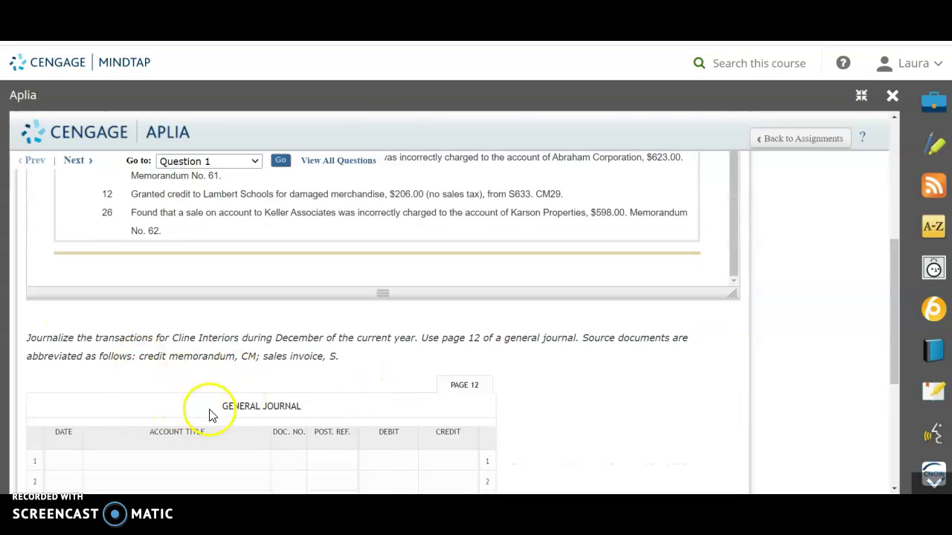
scroll(209, 424, down, 1)
Journalize June 4, CM28: debit Sales Returns and Allowances 245.00 and Sales Tax Payable 14.70, credit Accounts Receivable/Keller Associates 259.70.
scroll(145, 395, up, 3)
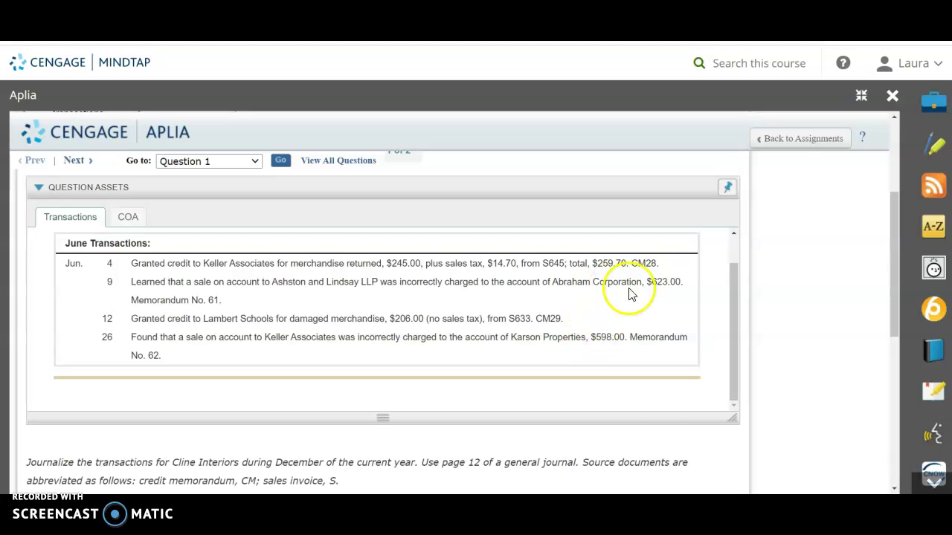
scroll(660, 275, down, 5)
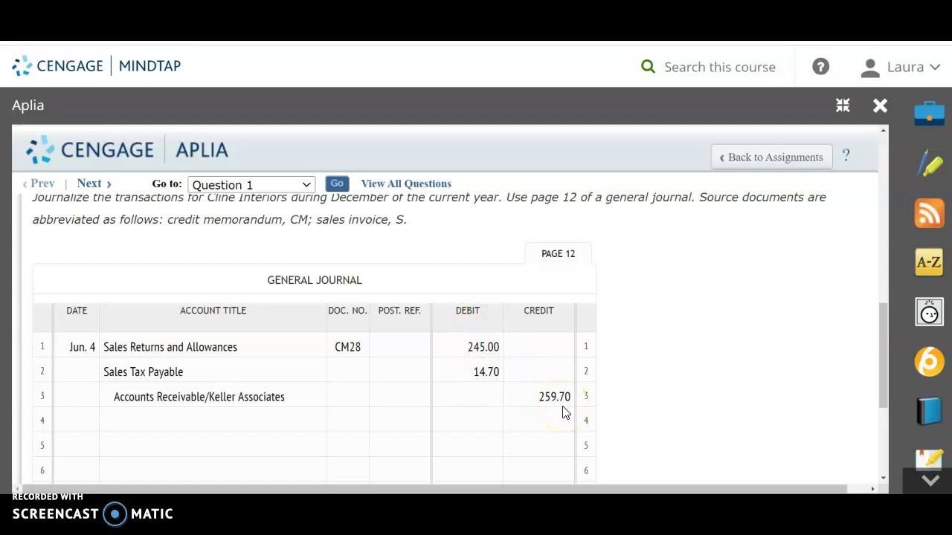
Journalize the June 9 correction on lines 4 and 5: debit Ashston and Lindsay LLP 623.00, document M61, and credit Abraham Corporation 623.00.
scroll(362, 414, up, 5)
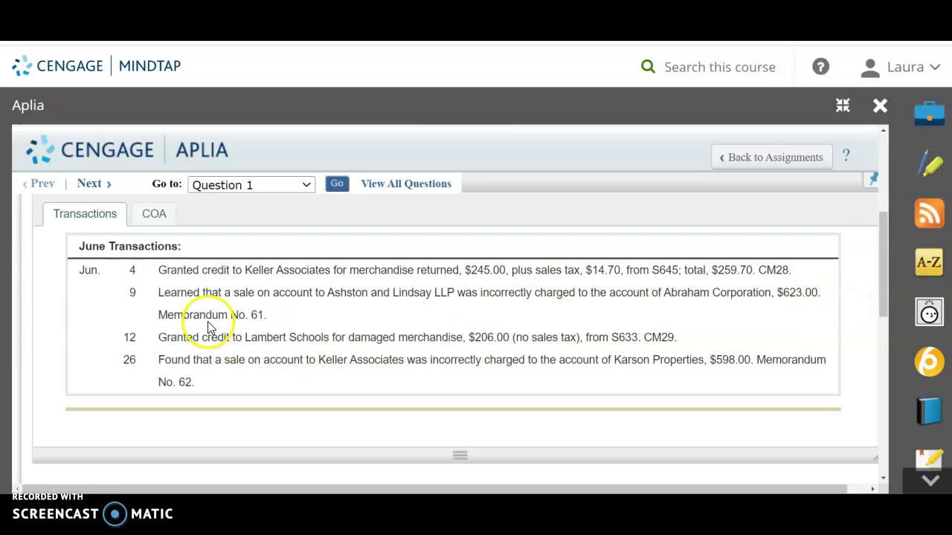
click(282, 331)
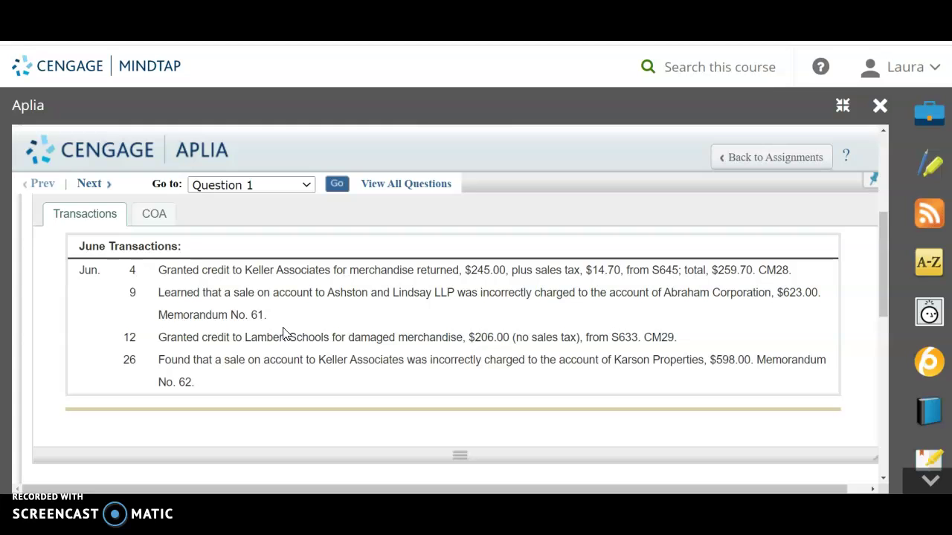
scroll(319, 387, down, 5)
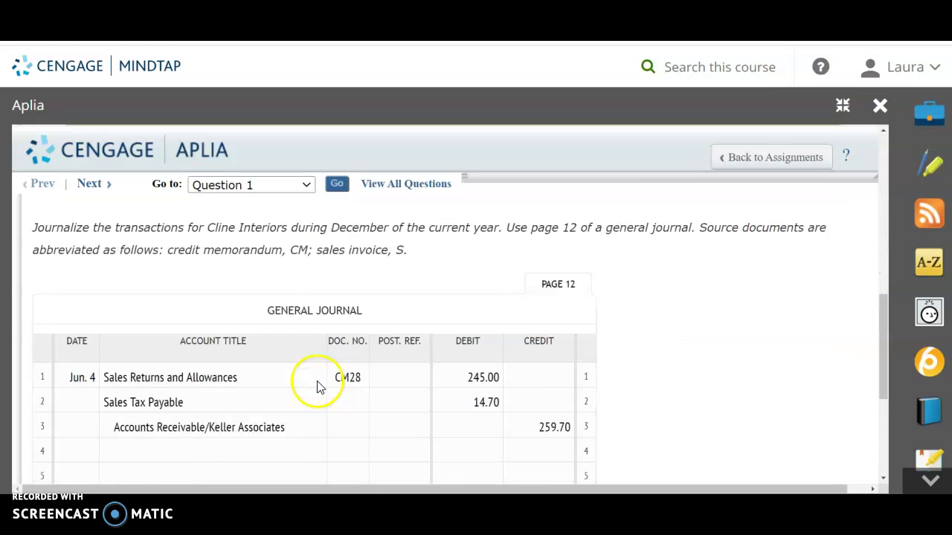
click(94, 425)
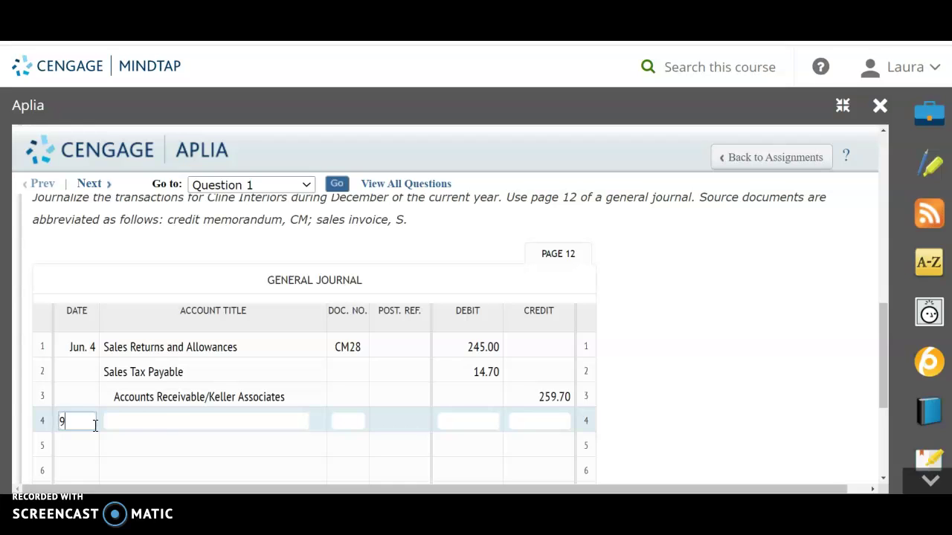
click(141, 420)
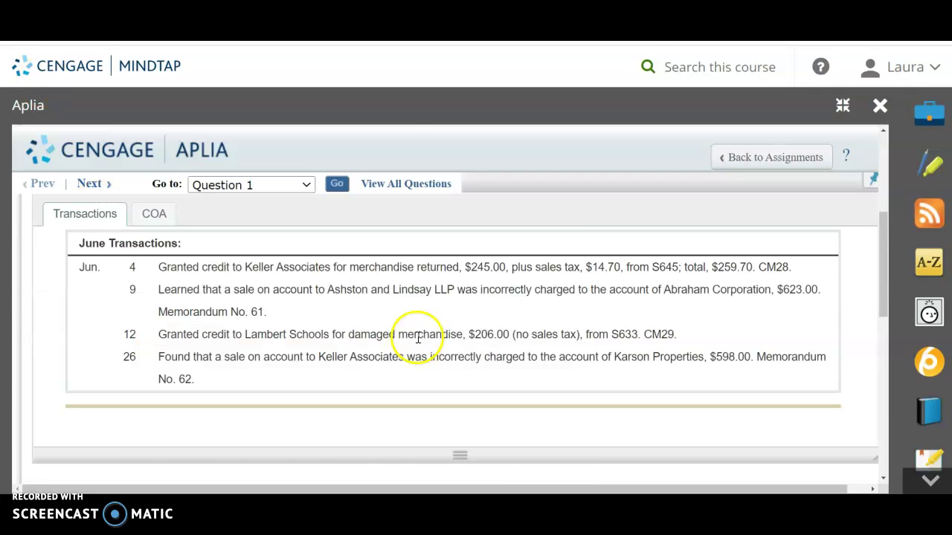
scroll(414, 319, down, 10)
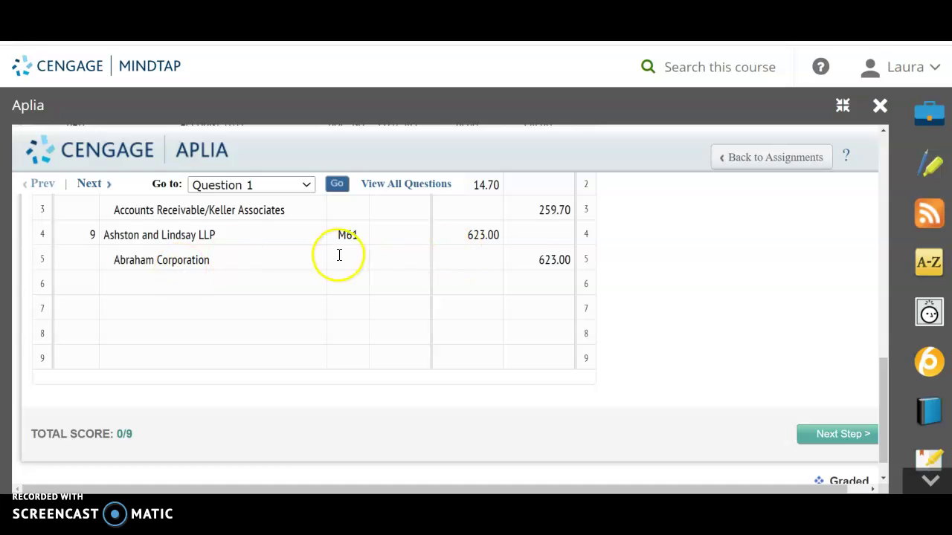
Enter the June 12 debit on journal line 6: date 12, Sales Returns and Allowances, document CM29, 206.00.
scroll(357, 257, up, 1)
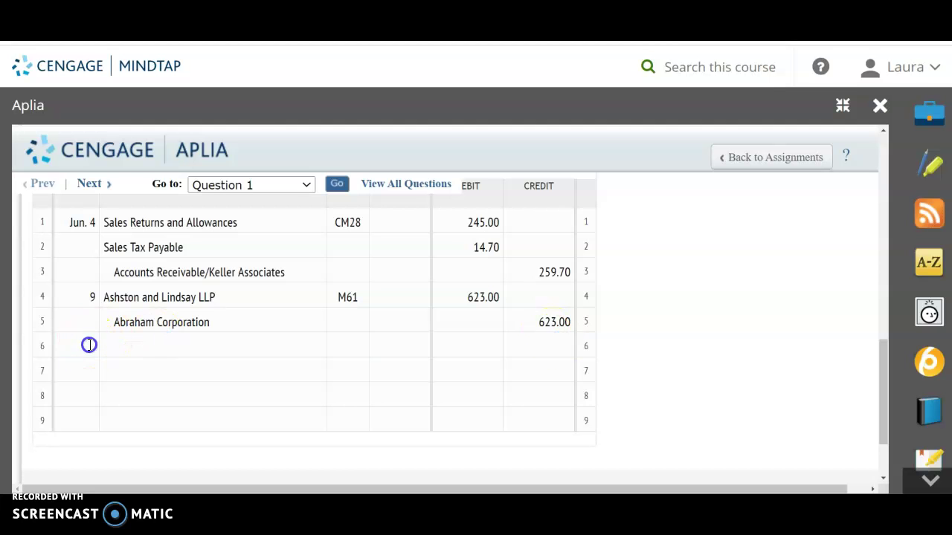
scroll(87, 345, up, 5)
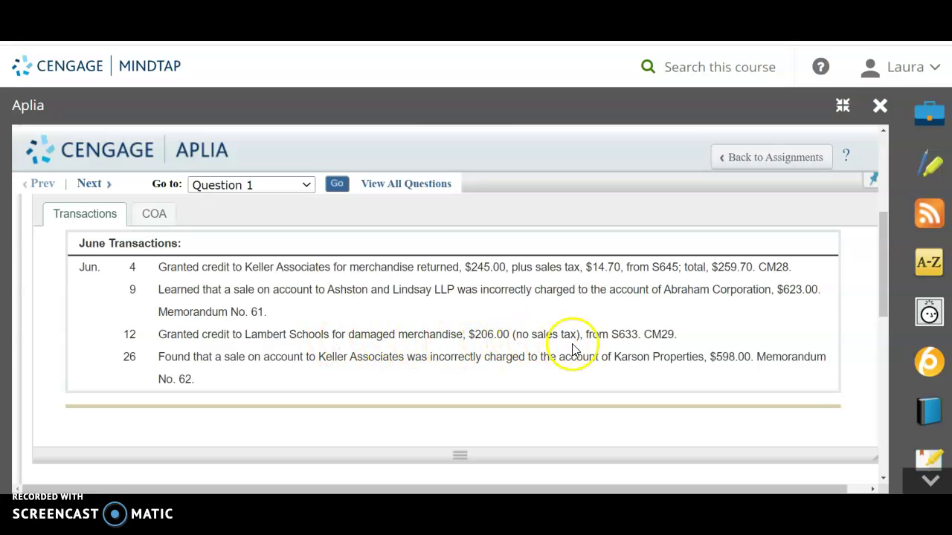
scroll(664, 339, down, 10)
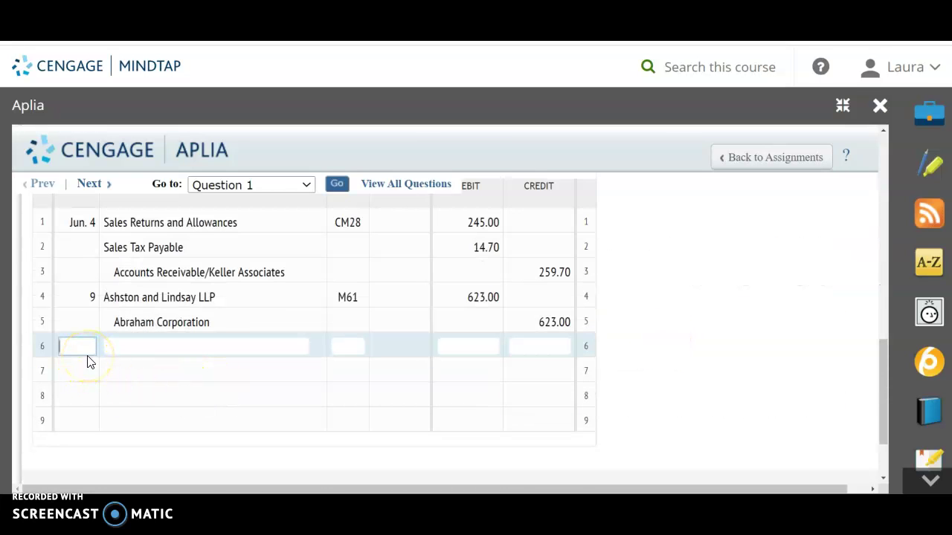
text(12)
click(117, 344)
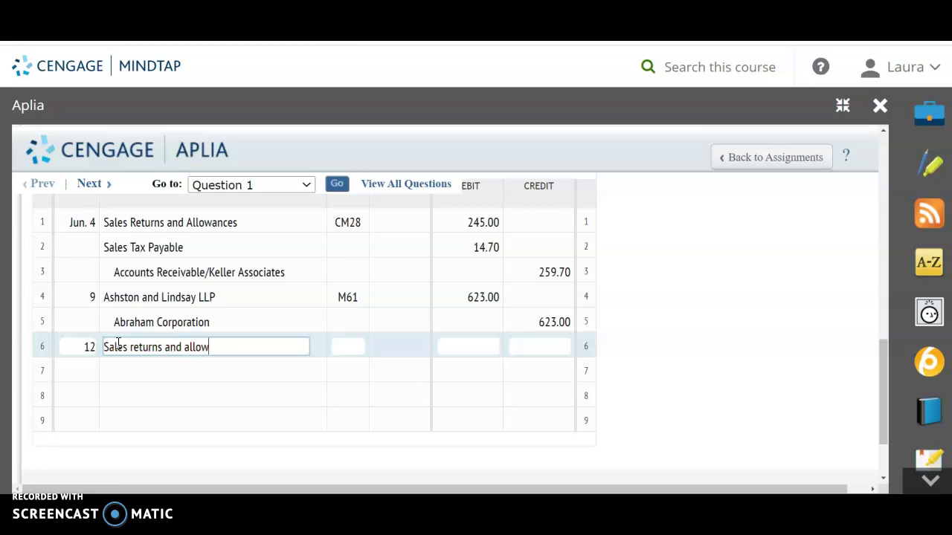
key(BackSpace)
click(347, 346)
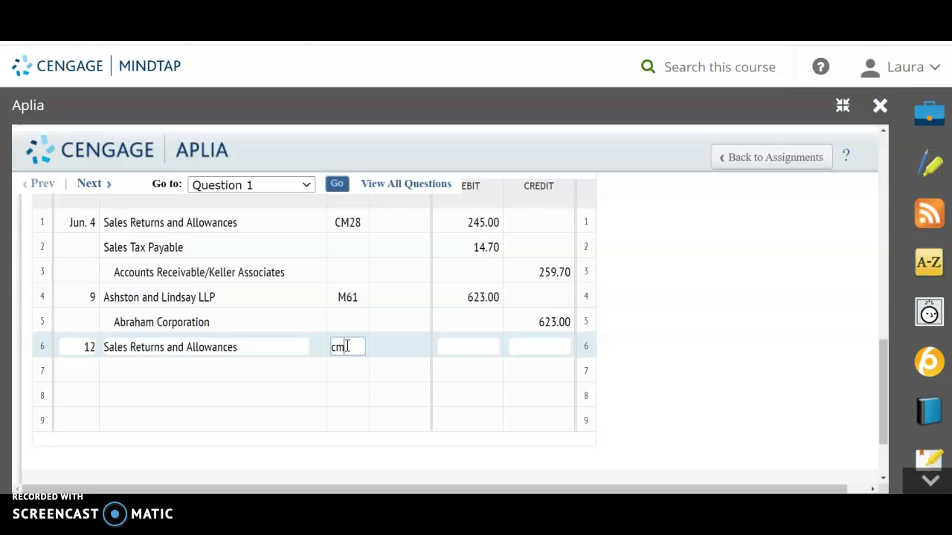
key(Tab)
text(206)
Complete the June 12 entry on line 7 by crediting Accounts Receivable/Lambert Schools 206.00.
click(199, 371)
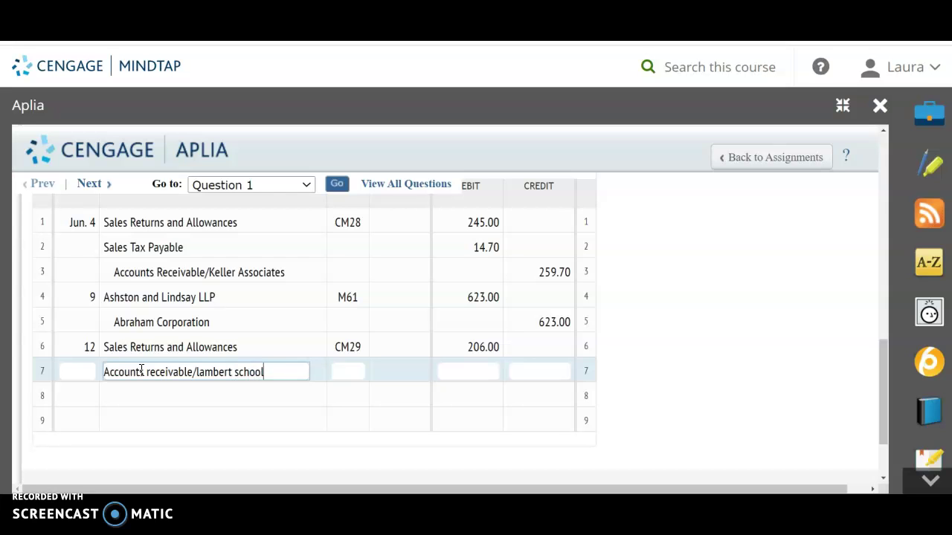
click(520, 371)
click(670, 369)
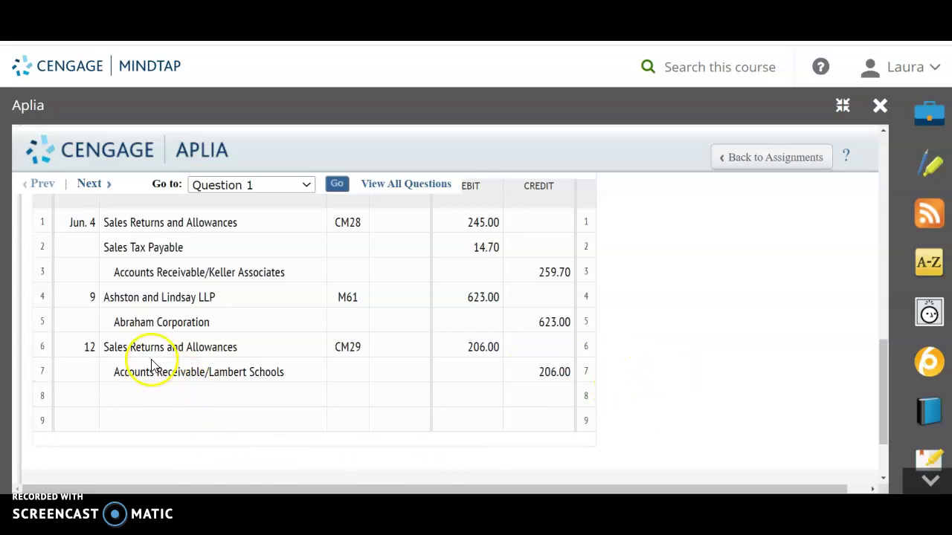
Enter the June 26 correction's debit on journal line 8: date 26, Keller Associates, document M62, 598.00.
click(84, 394)
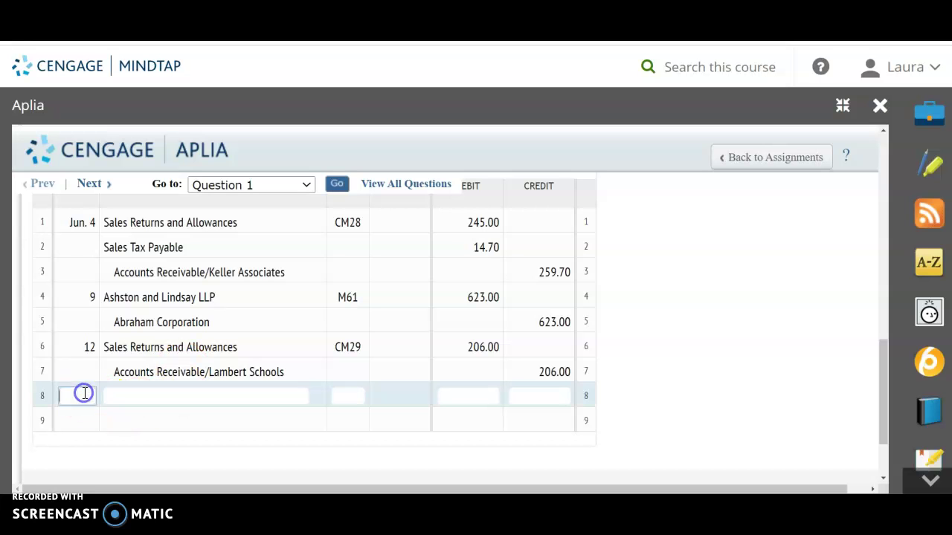
text(26)
click(645, 340)
scroll(310, 357, up, 10)
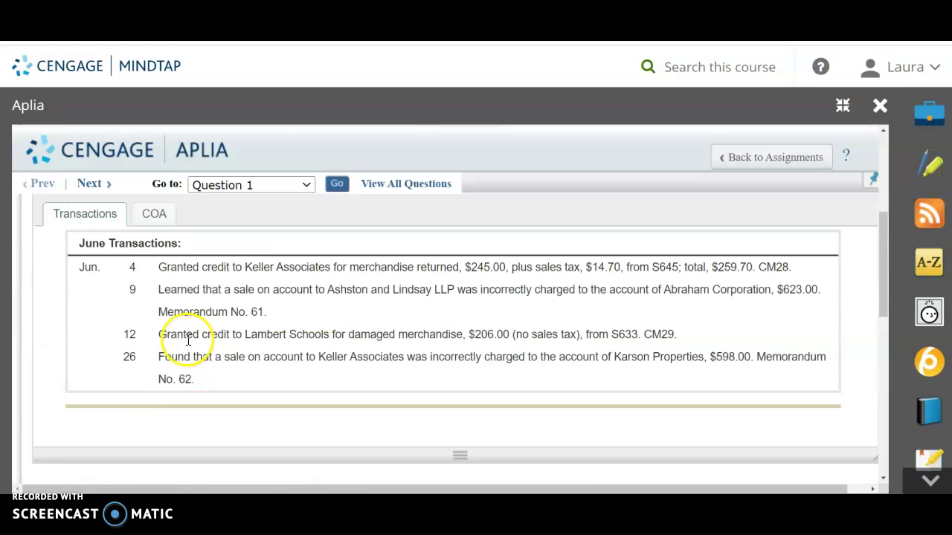
click(320, 367)
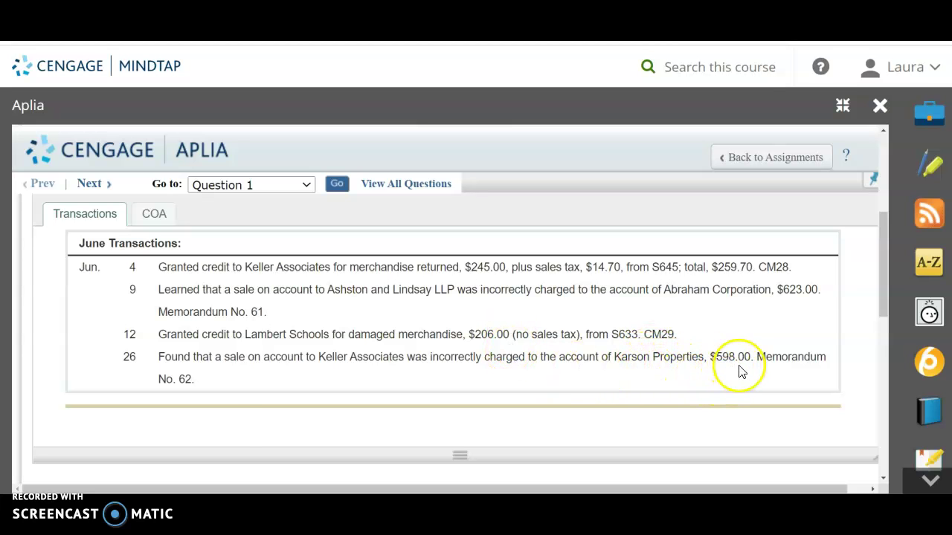
scroll(232, 423, down, 10)
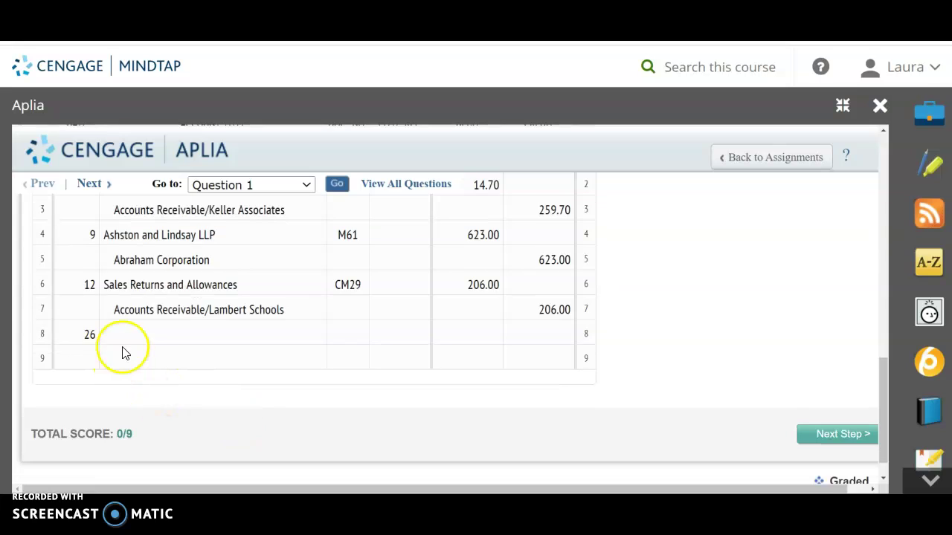
click(128, 335)
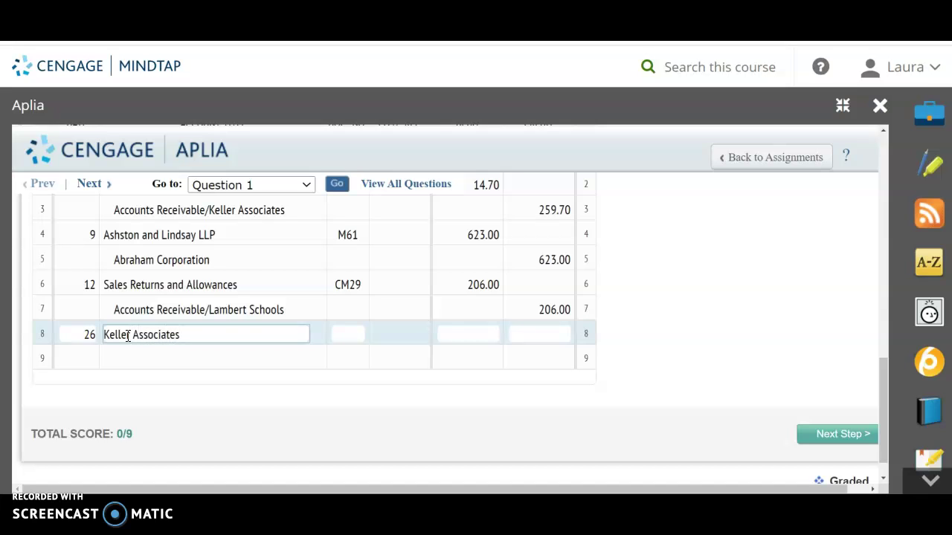
click(339, 337)
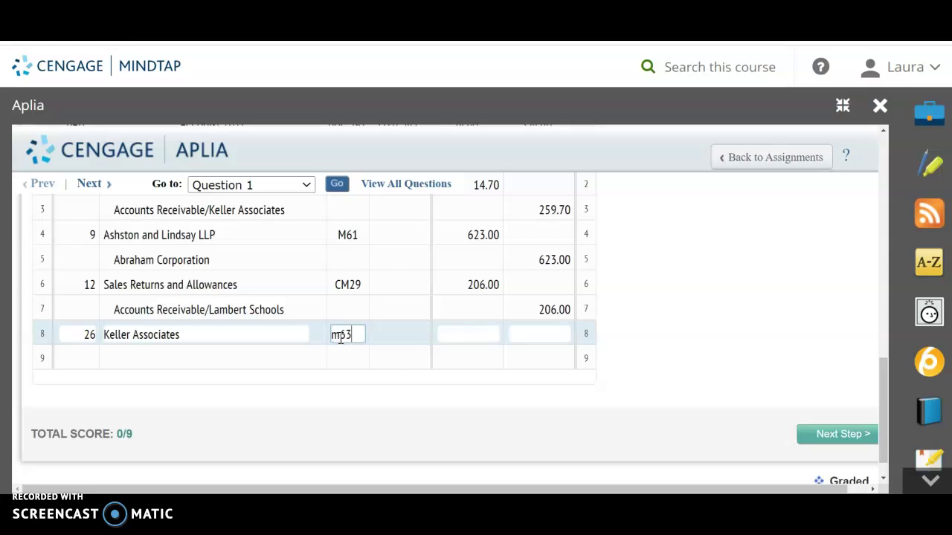
click(479, 342)
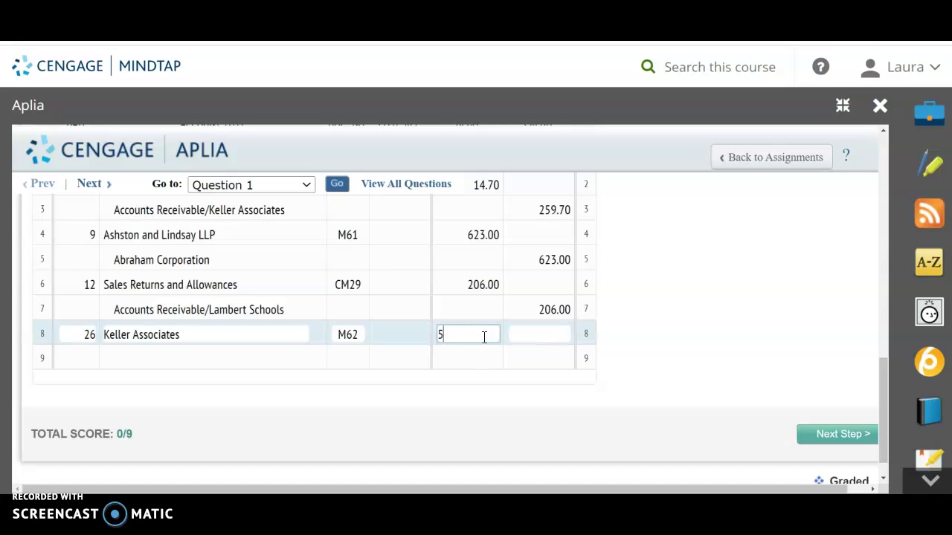
Credit Karson Properties 598.00 on journal line 9, and check the finished journal against the June transactions.
click(207, 359)
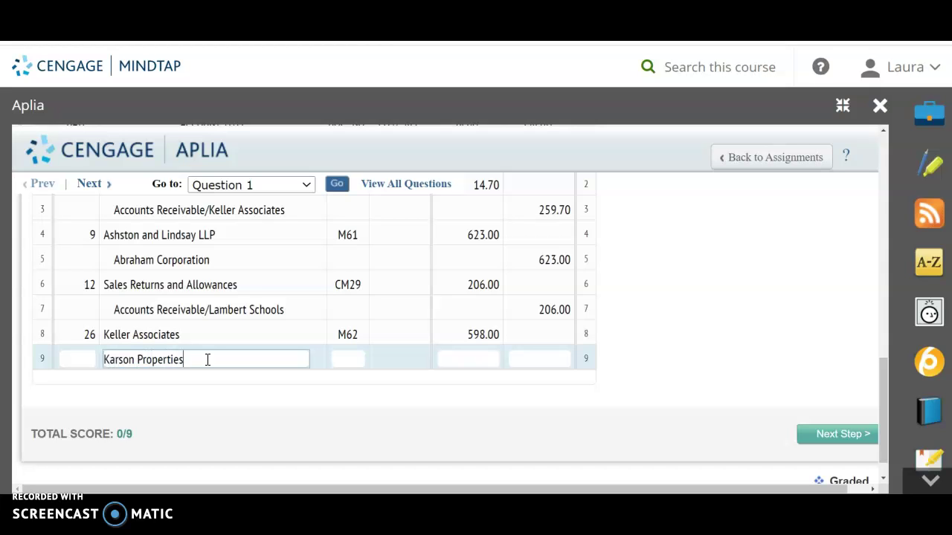
click(531, 359)
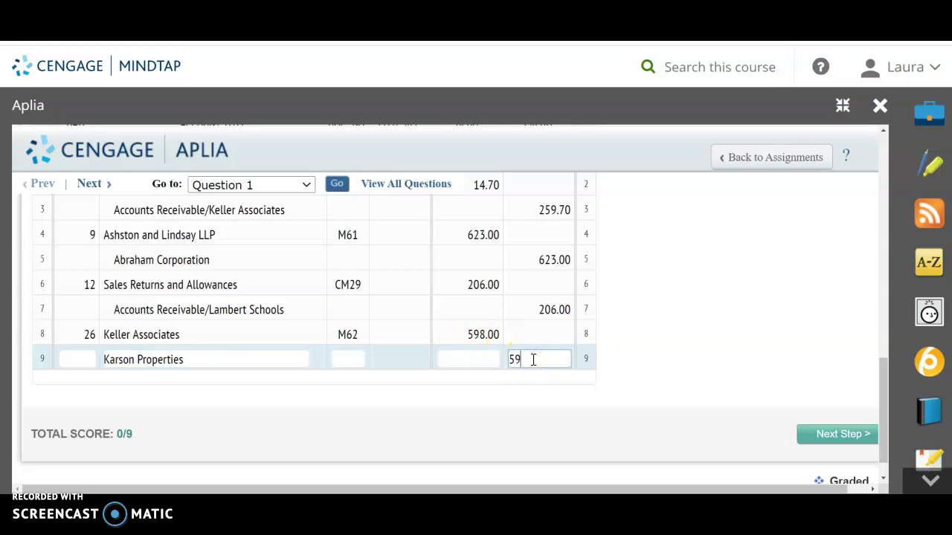
text(598)
click(712, 319)
scroll(697, 395, up, 2)
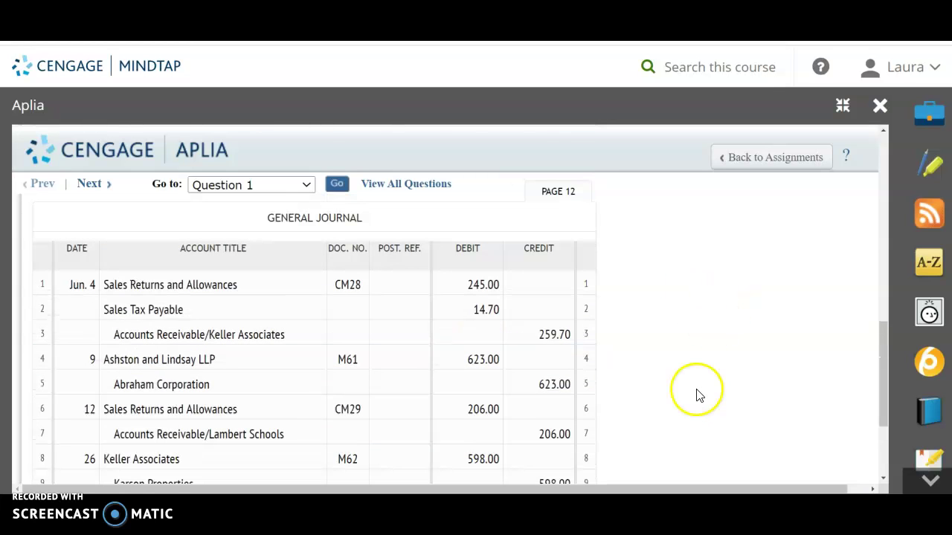
scroll(385, 387, up, 5)
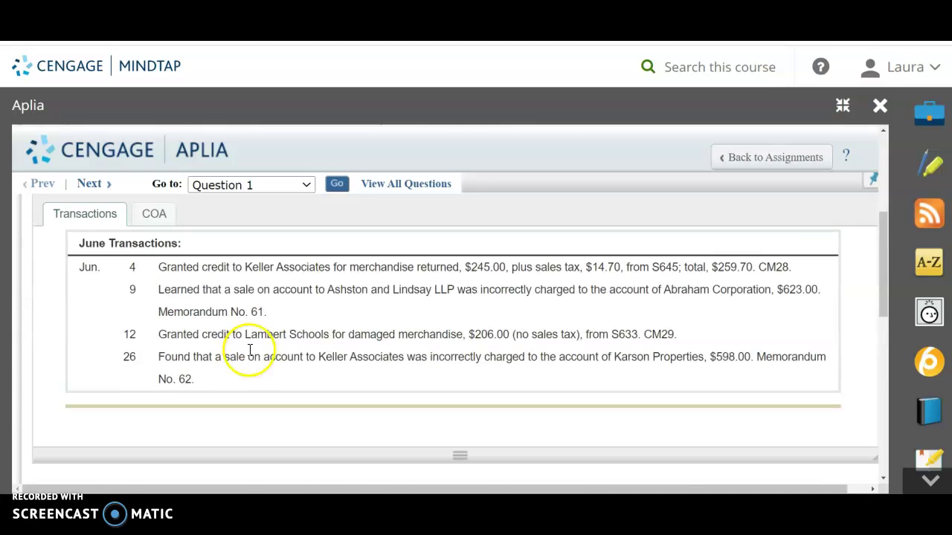
Switch to the Post Transactions part of the problem and read the posting instructions above the general journal.
scroll(199, 299, up, 5)
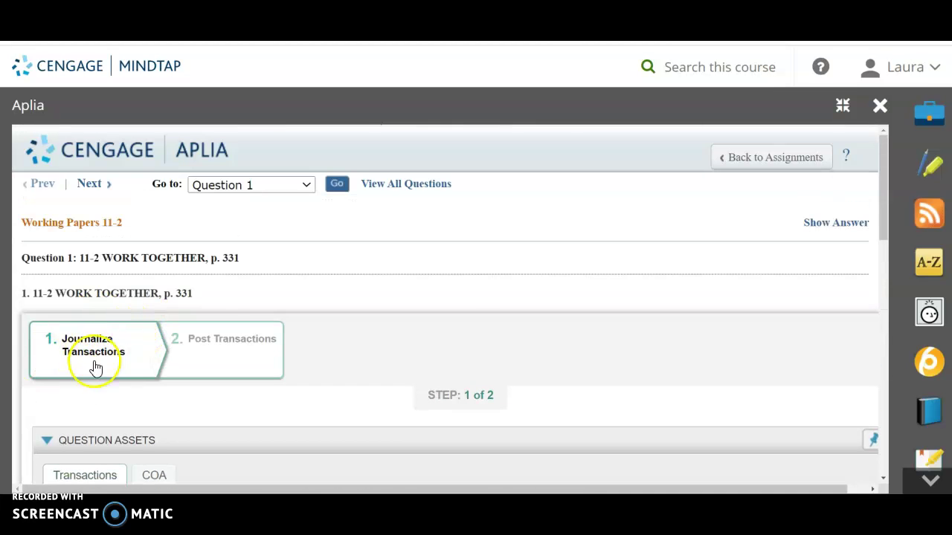
click(257, 327)
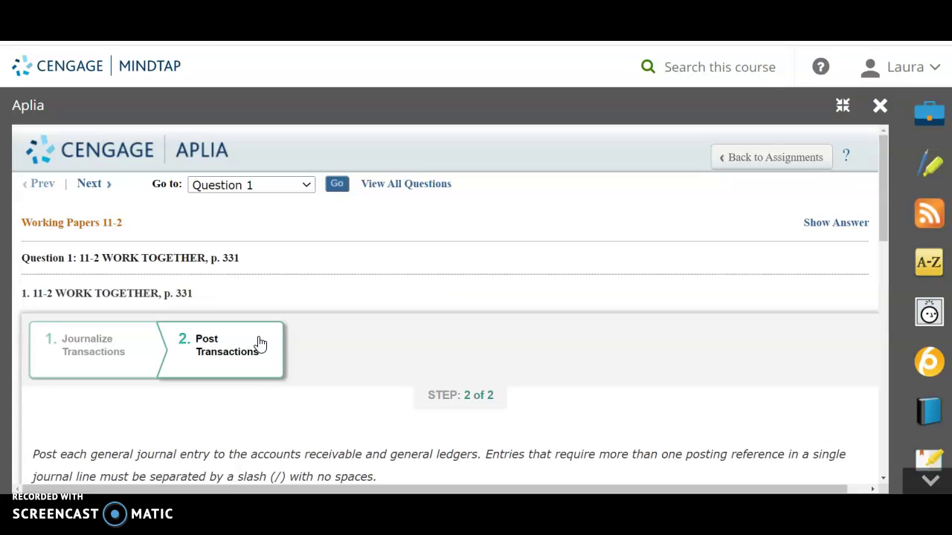
scroll(346, 334, down, 3)
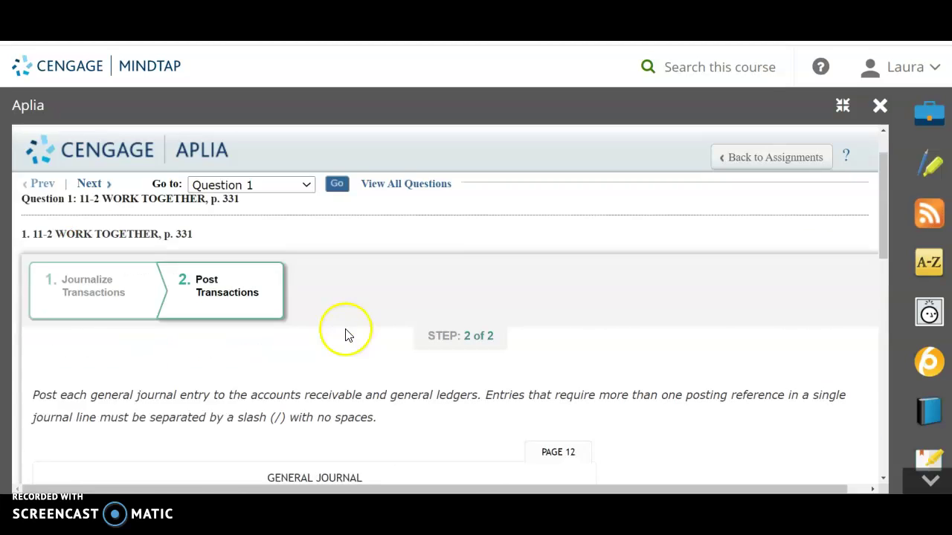
scroll(304, 375, down, 1)
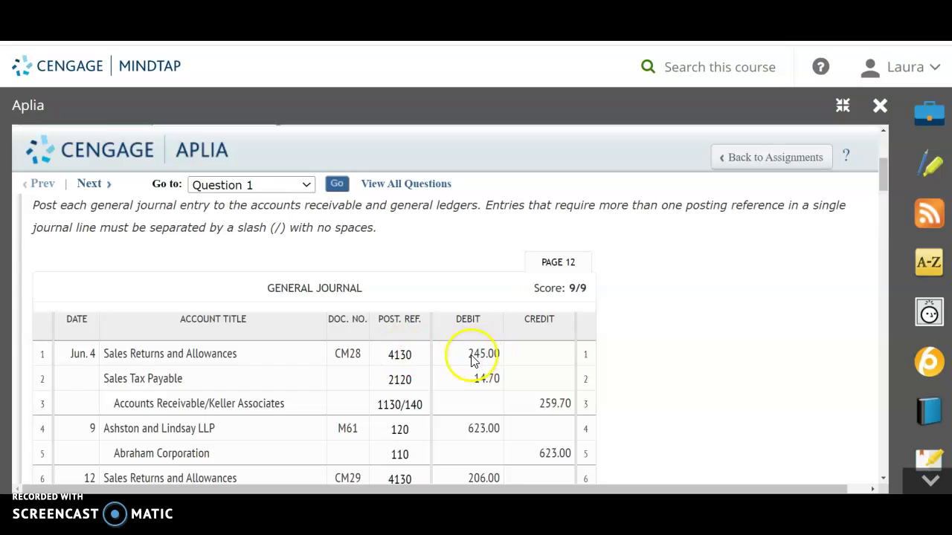
Skim the completed accounts receivable and general ledger accounts from Abraham Corporation through Sales Returns and Allowances.
scroll(680, 336, down, 5)
scroll(699, 356, down, 10)
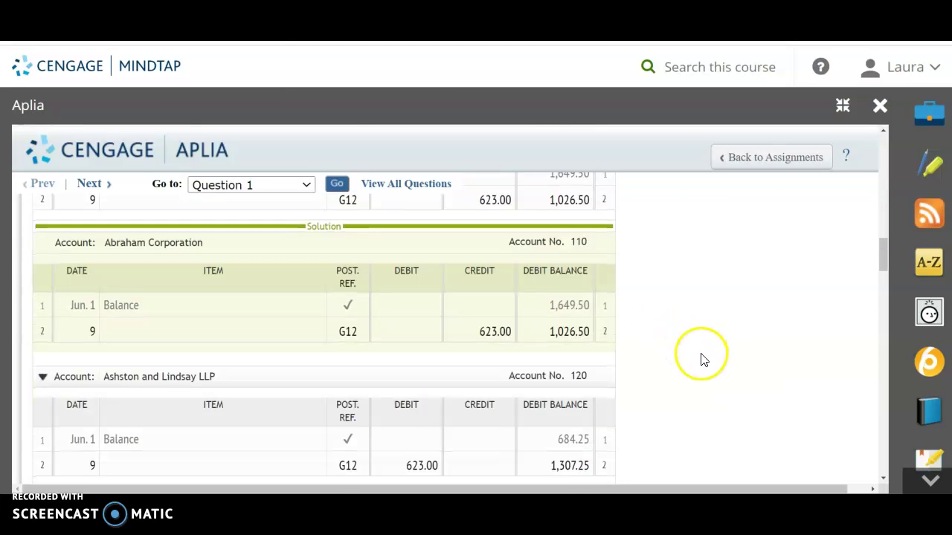
scroll(702, 362, down, 8)
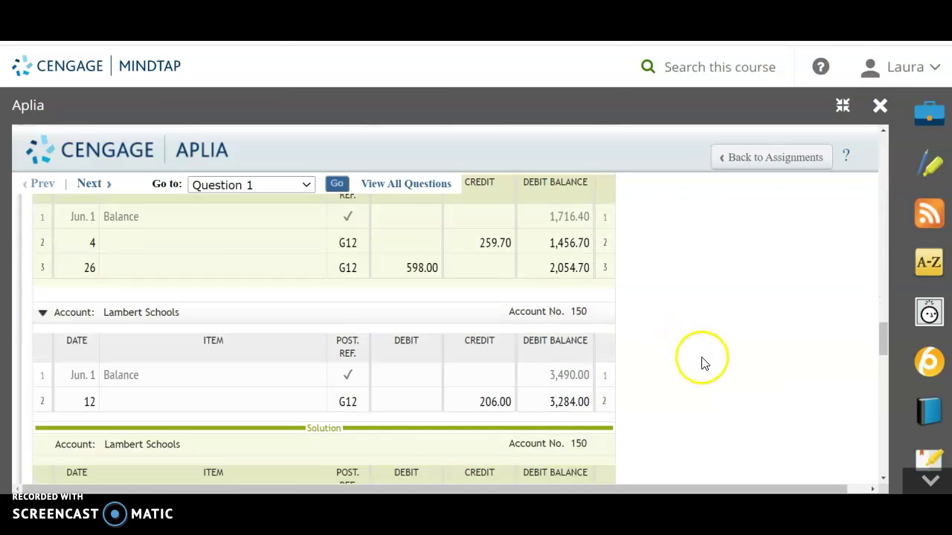
scroll(397, 400, down, 3)
scroll(215, 397, down, 7)
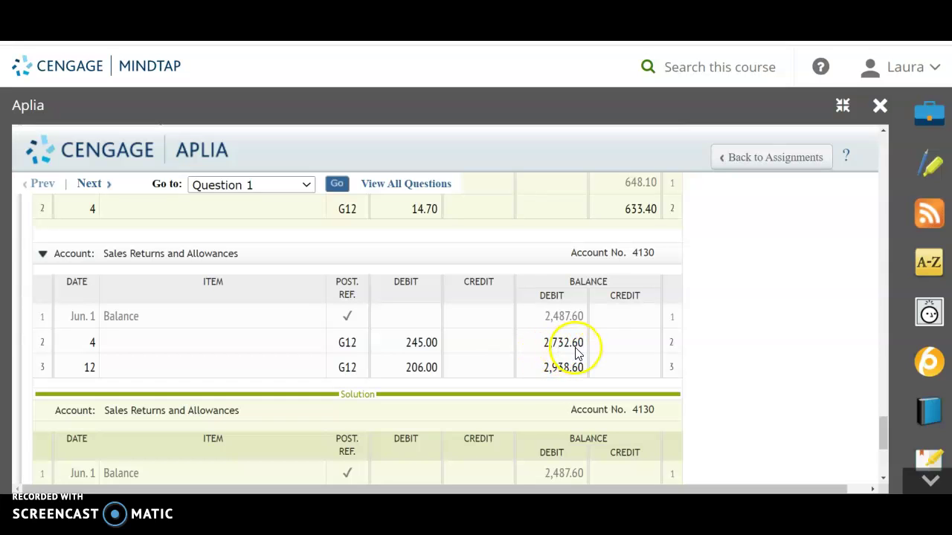
scroll(752, 314, up, 10)
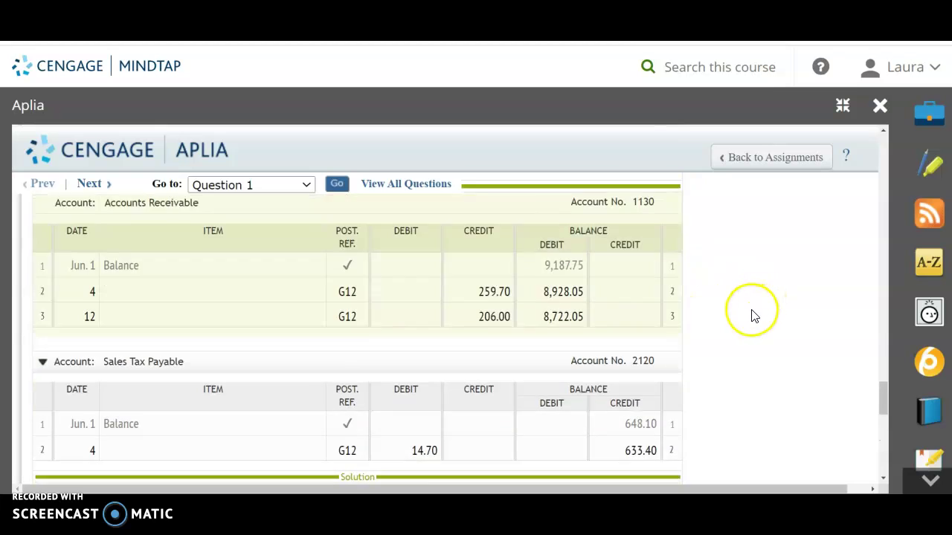
scroll(751, 315, up, 15)
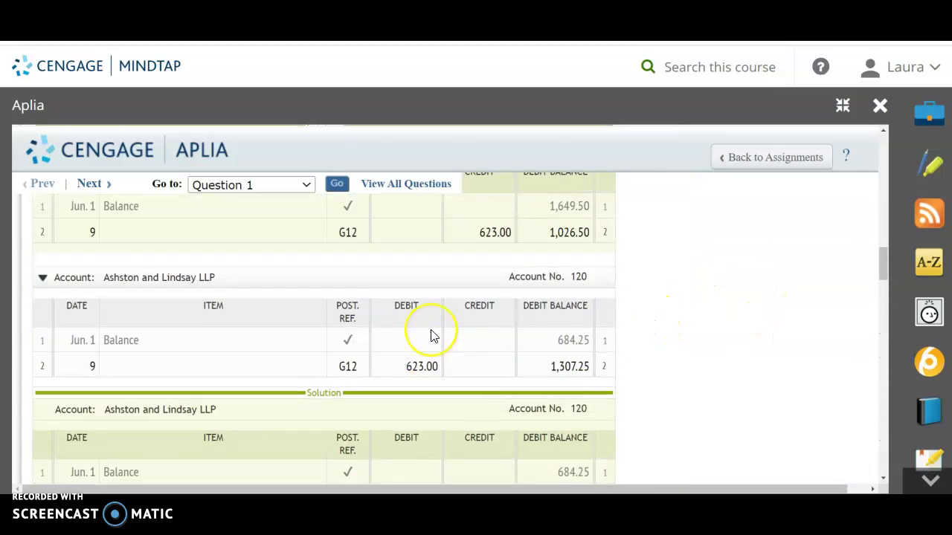
scroll(431, 336, up, 3)
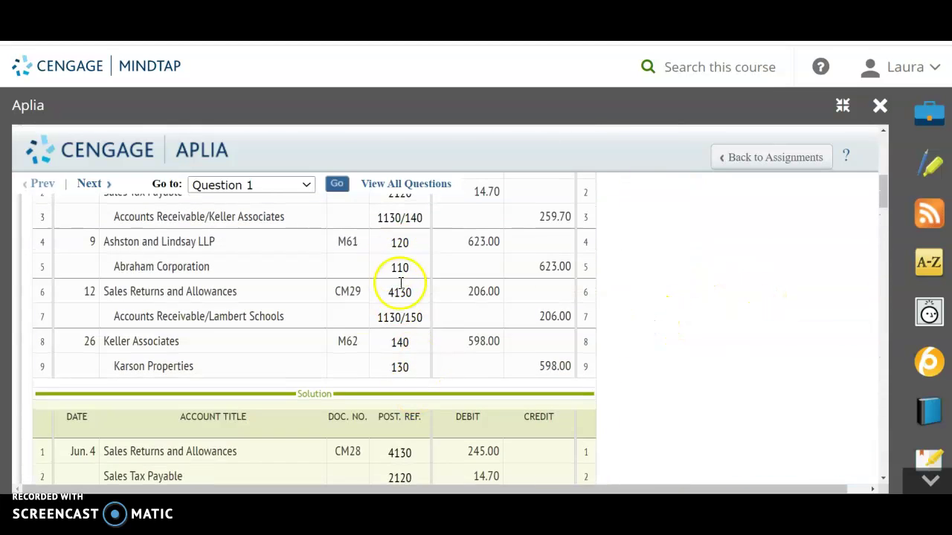
Review the posting references on all nine general journal lines and compare them with the solution.
scroll(405, 320, up, 5)
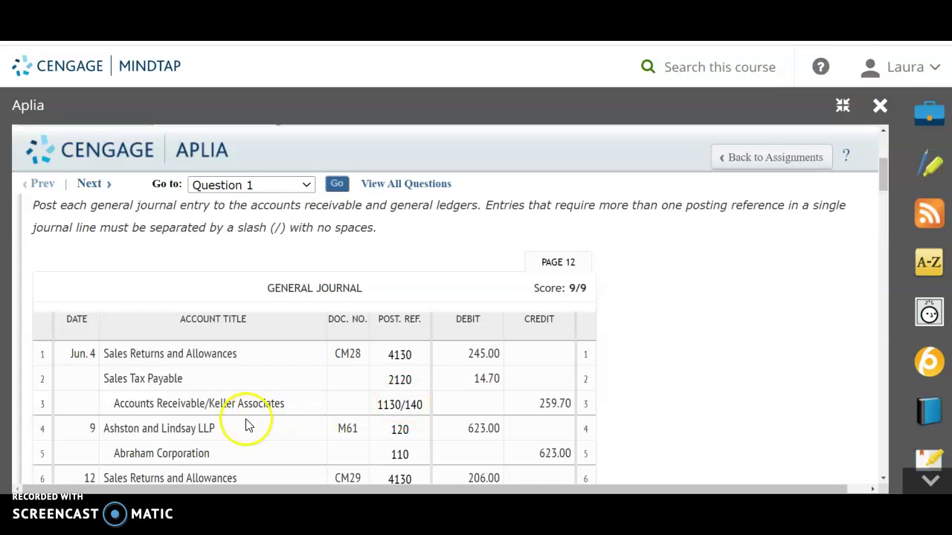
scroll(169, 357, down, 1)
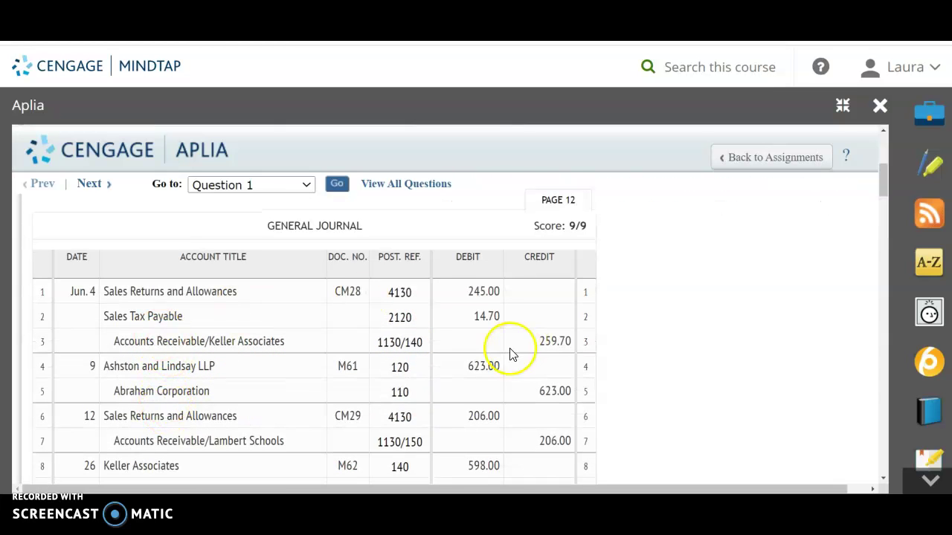
scroll(422, 291, down, 1)
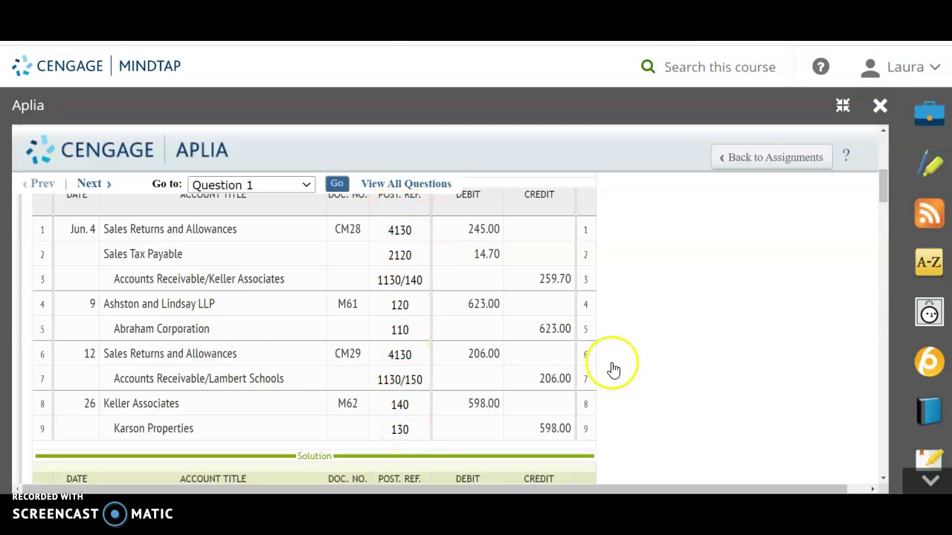
scroll(670, 386, down, 3)
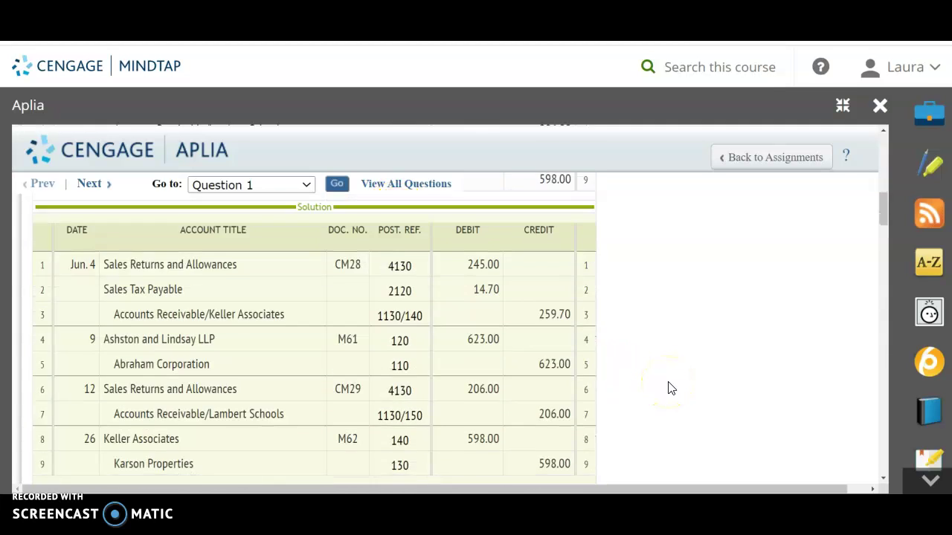
Examine the accounts receivable ledger postings and balances for Abraham Corporation, Ashston and Lindsay LLP, Karson Properties, Keller Associates and Lambert Schools.
scroll(669, 387, down, 4)
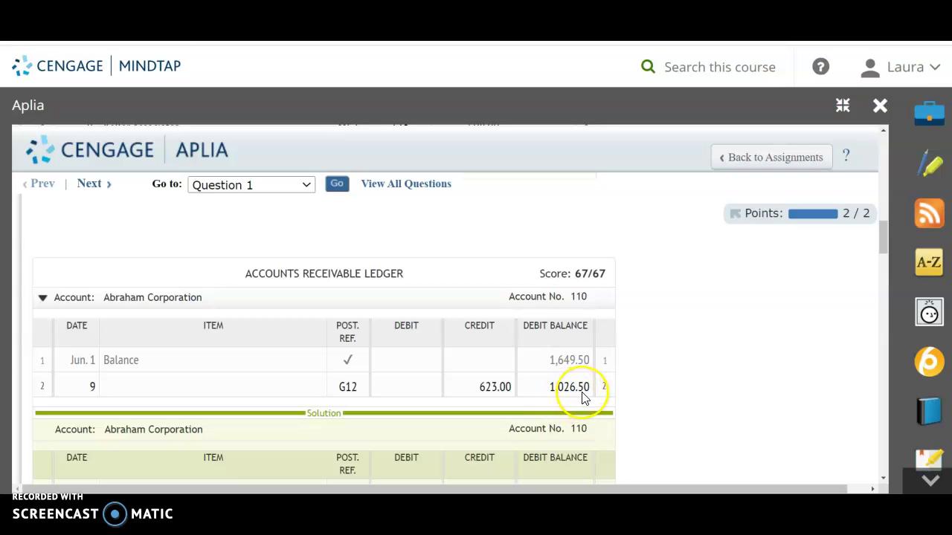
scroll(581, 398, down, 3)
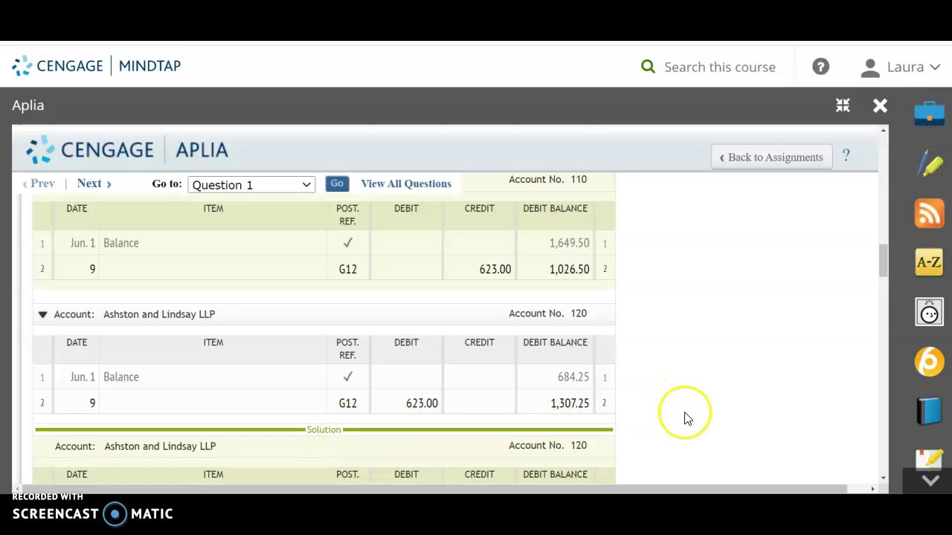
scroll(686, 417, down, 1)
scroll(686, 418, down, 2)
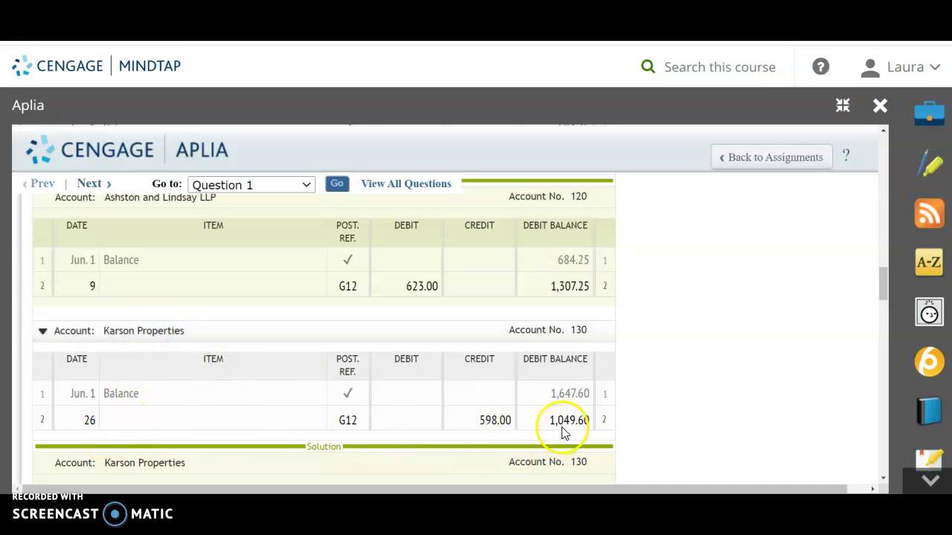
scroll(660, 426, down, 3)
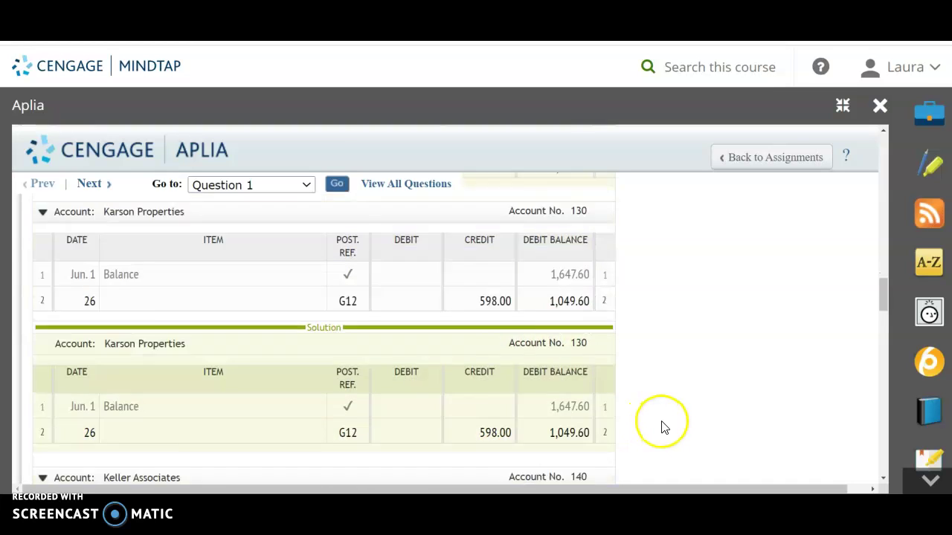
scroll(661, 425, down, 2)
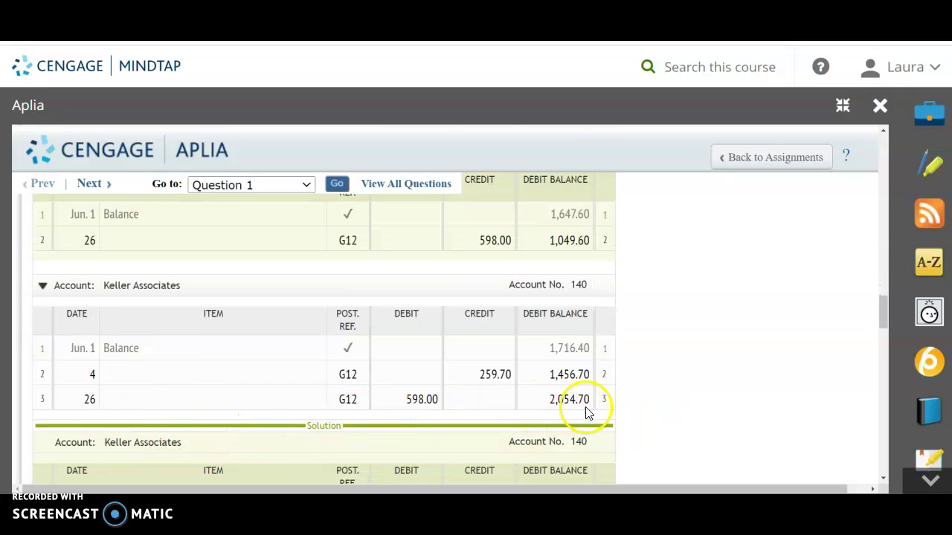
scroll(640, 412, down, 5)
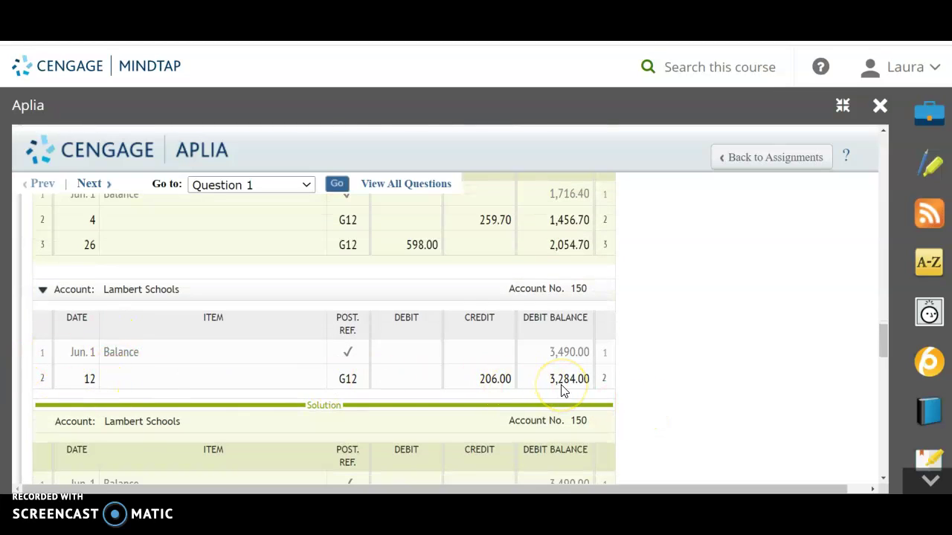
scroll(655, 387, down, 4)
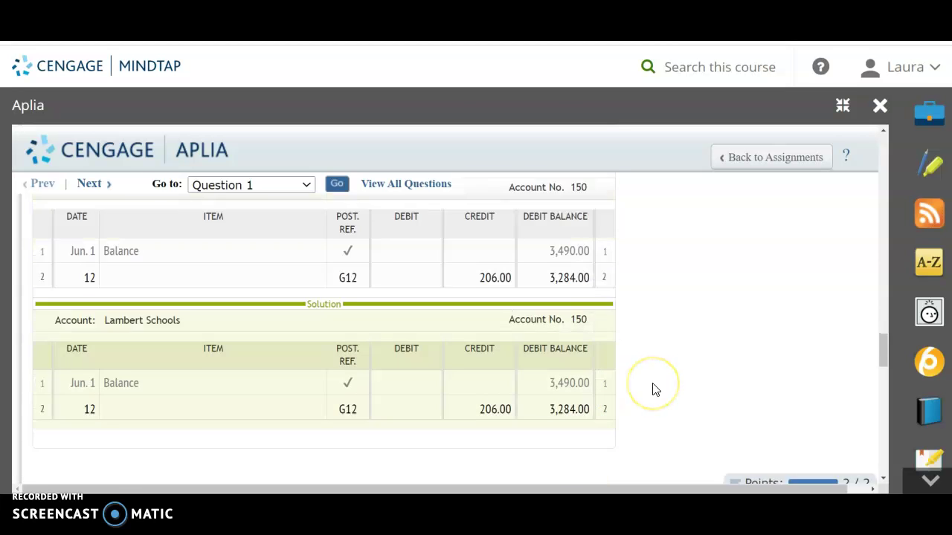
Examine the general ledger postings and balances for Accounts Receivable, Sales Tax Payable and Sales Returns and Allowances, and return to the problem's start.
scroll(653, 388, down, 3)
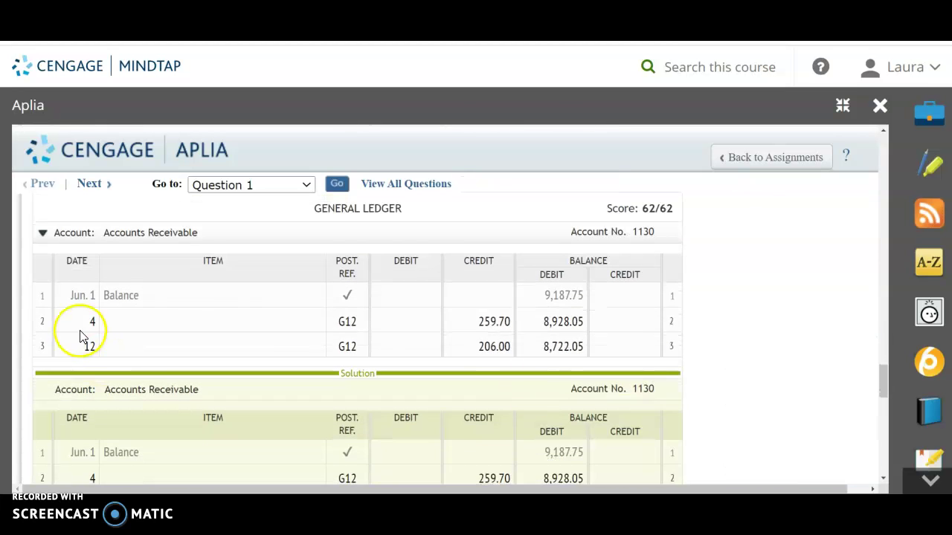
scroll(360, 265, up, 1)
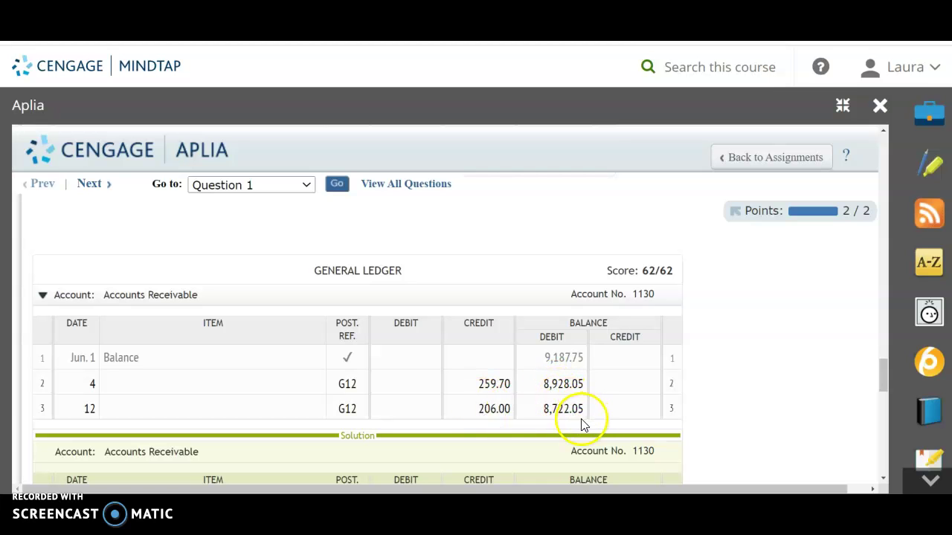
scroll(666, 409, down, 5)
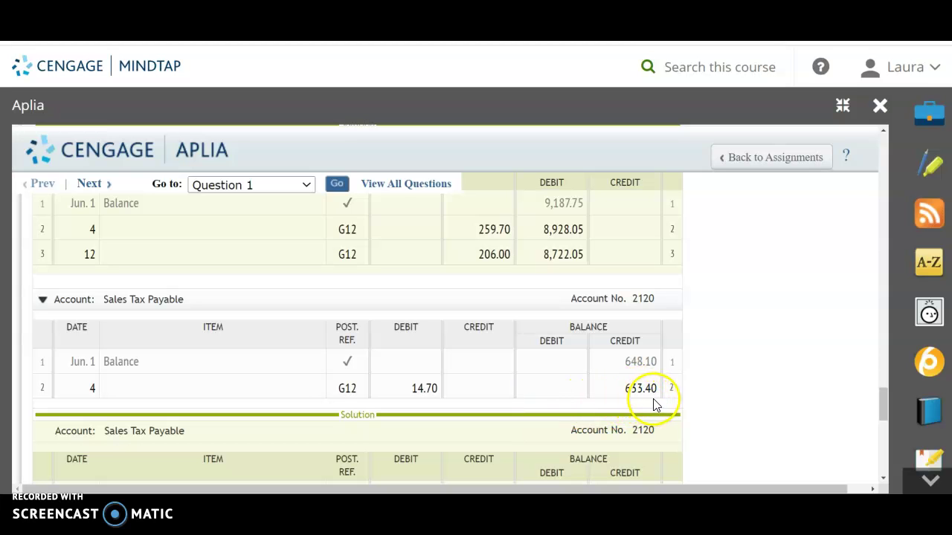
scroll(657, 403, down, 5)
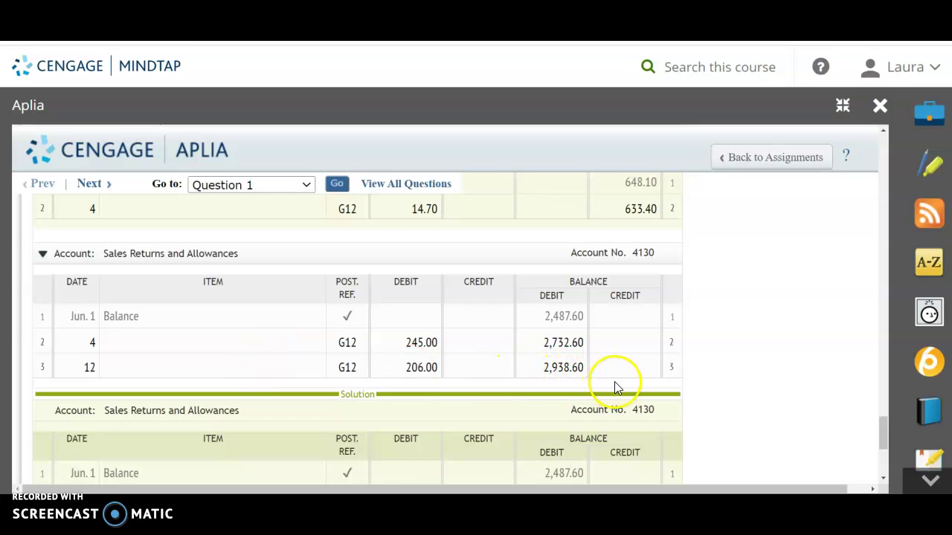
scroll(614, 386, down, 4)
scroll(615, 386, up, 3)
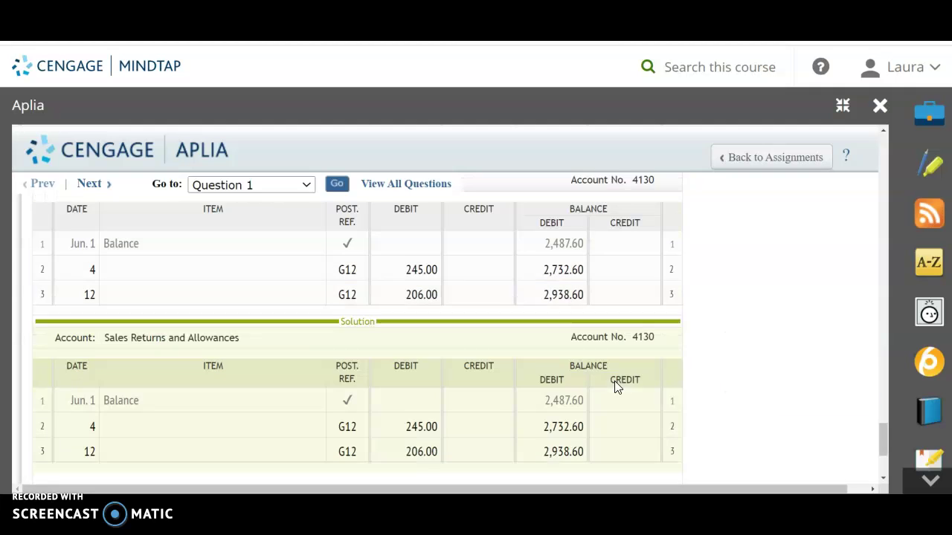
scroll(213, 318, up, 10)
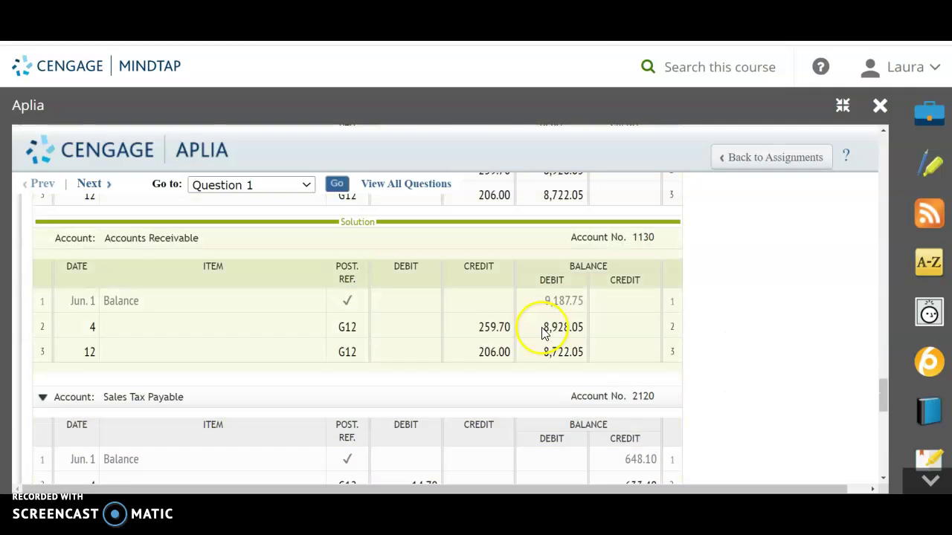
scroll(776, 368, up, 12)
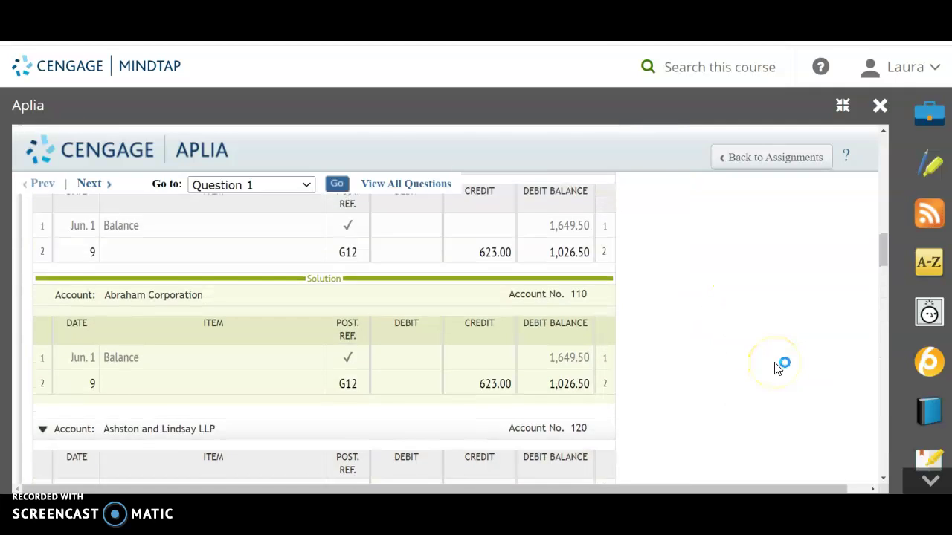
scroll(778, 366, up, 3)
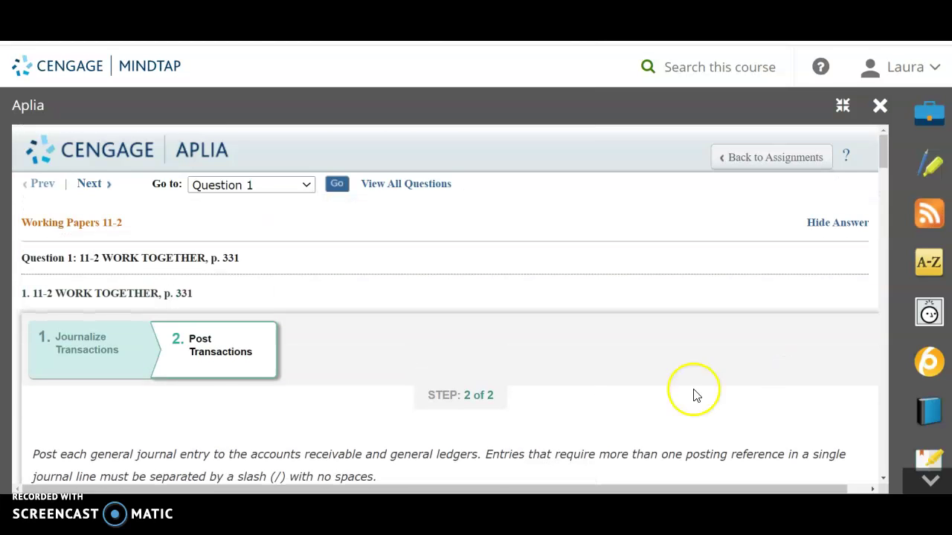